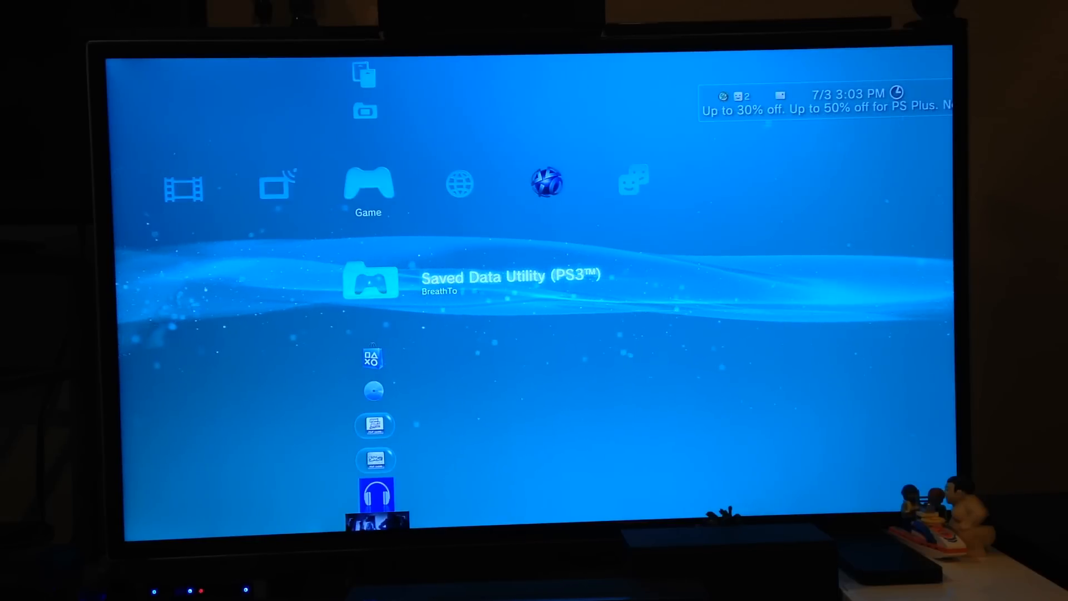
# - Move the XMB selection from the Game category to Photo
pyautogui.press('Left')
pyautogui.press('Left')
# - Enter Accessory Settings from the Settings category
pyautogui.press('Left')
pyautogui.press('Left')
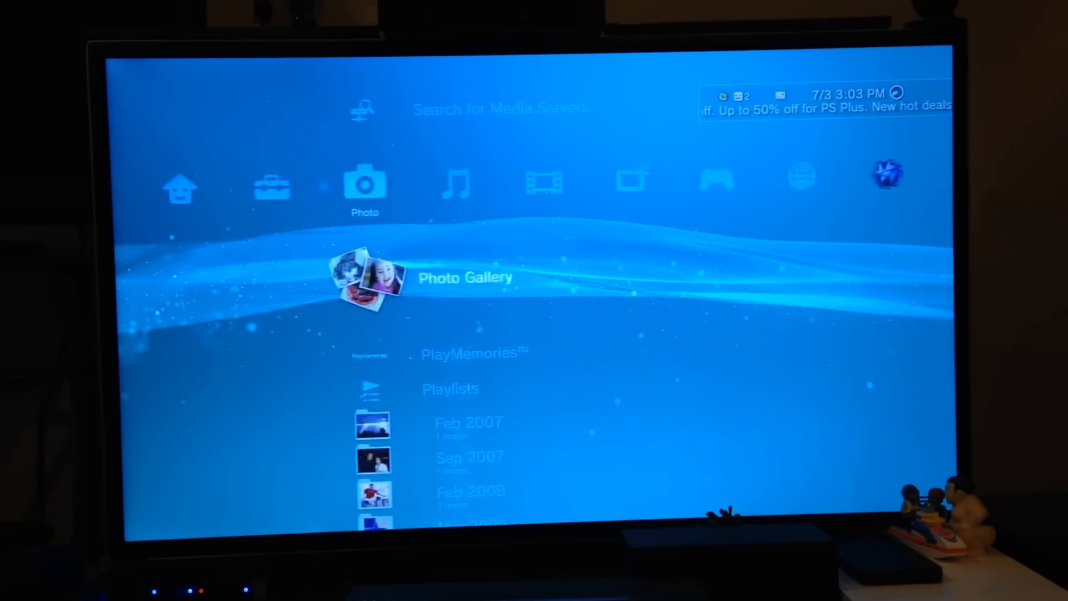
pyautogui.press('Left')
pyautogui.press('Down')
pyautogui.press('Down')
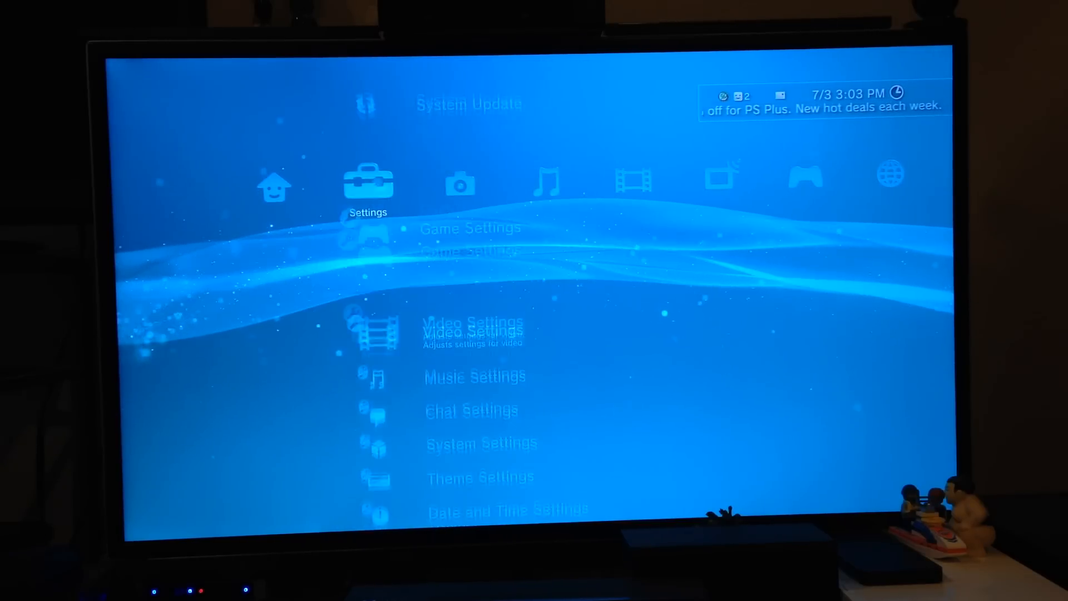
pyautogui.press('Down')
pyautogui.press('Down')
pyautogui.press('Down')
pyautogui.press('Down')
pyautogui.press('Down')
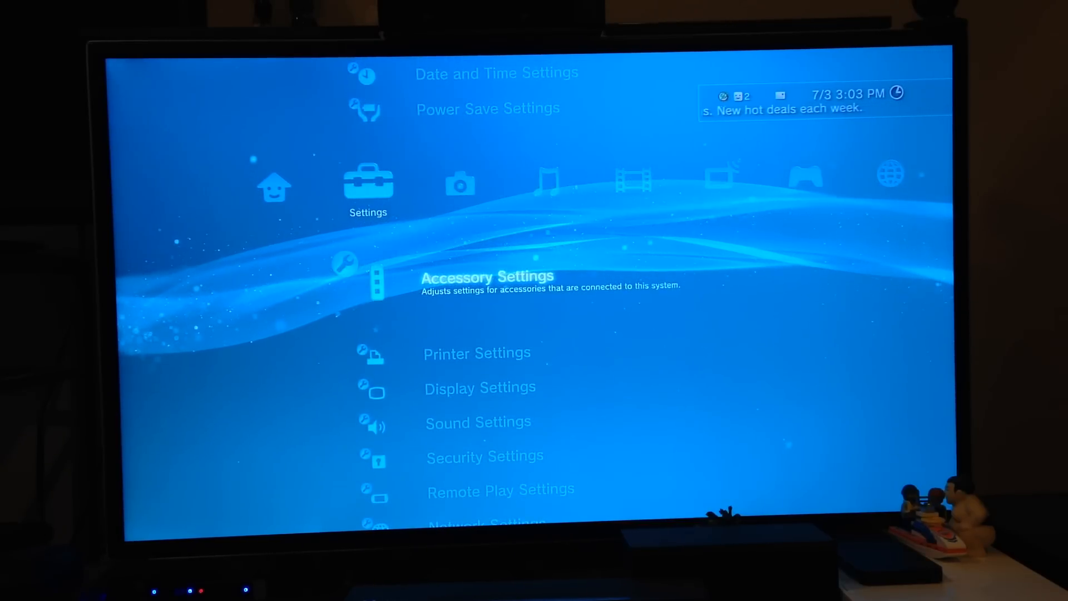
pyautogui.press('Return')
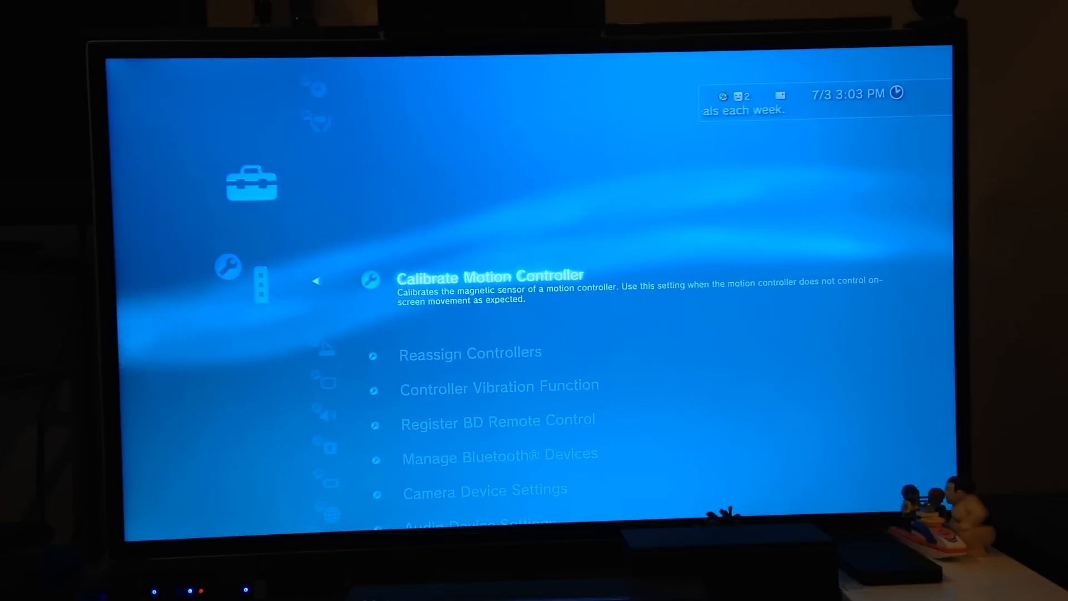
# - Enter Manage Bluetooth Devices, showing the four registered devices
pyautogui.press('Down')
pyautogui.press('Down')
pyautogui.press('Down')
pyautogui.press('Down')
pyautogui.press('Down')
pyautogui.press('Up')
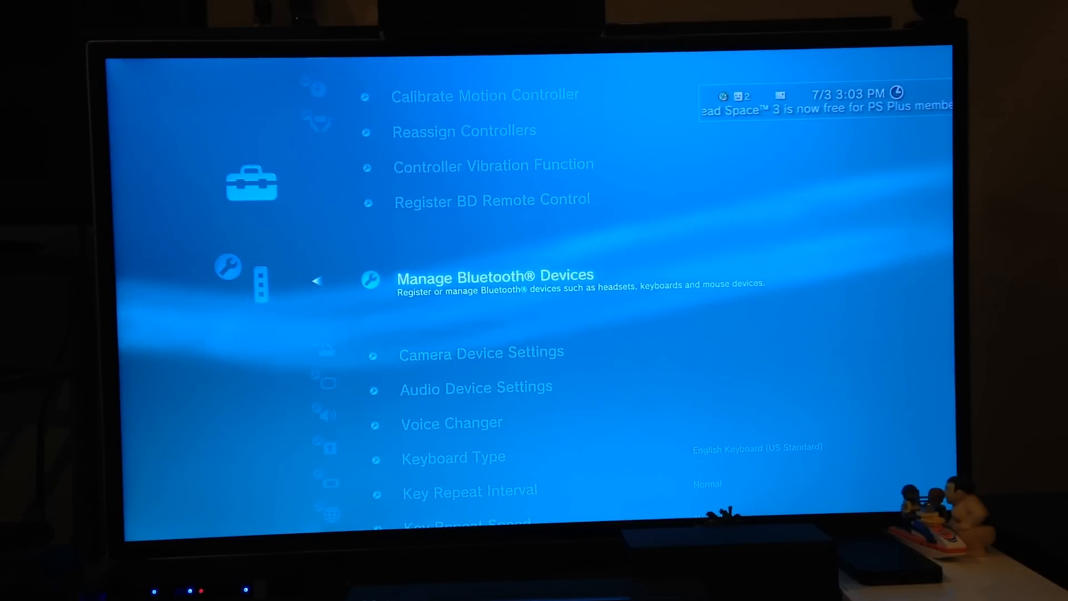
pyautogui.press('Return')
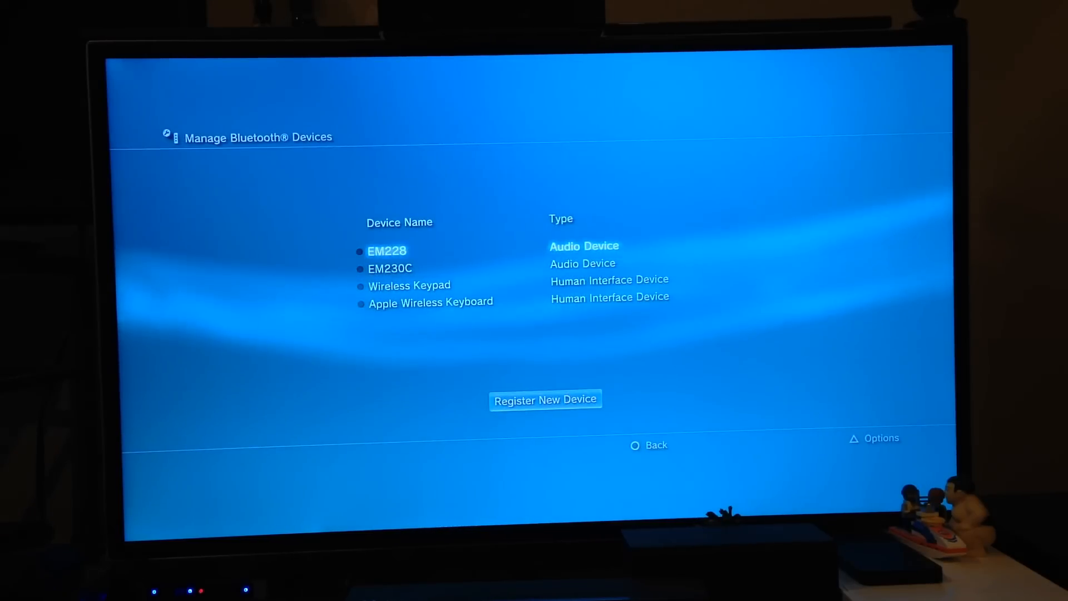
# - Select Register New Device to scan for the PS4 controller
pyautogui.press('Down')
pyautogui.press('Down')
pyautogui.press('Down')
pyautogui.press('Down')
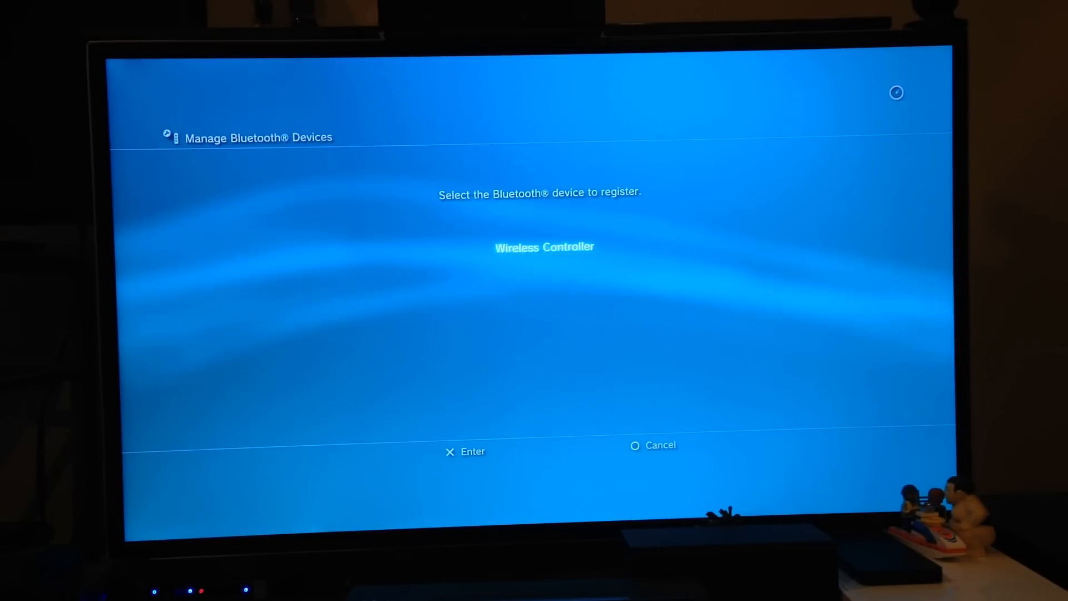
# - Register the detected Wireless Controller and highlight it in the device list
pyautogui.press('Return')
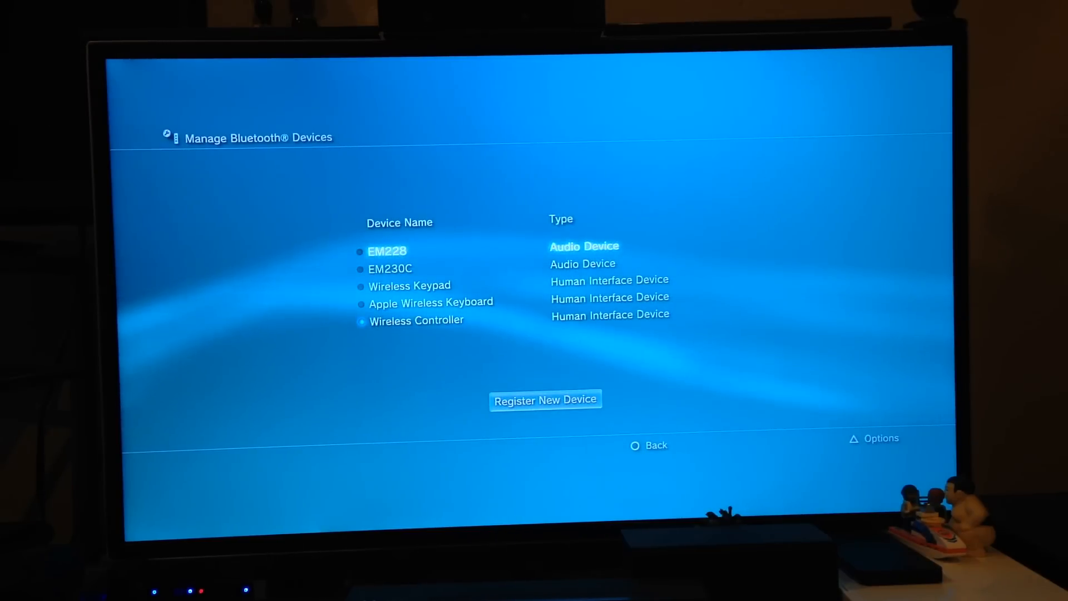
pyautogui.press('Down')
pyautogui.press('Down')
pyautogui.press('Down')
pyautogui.press('Down')
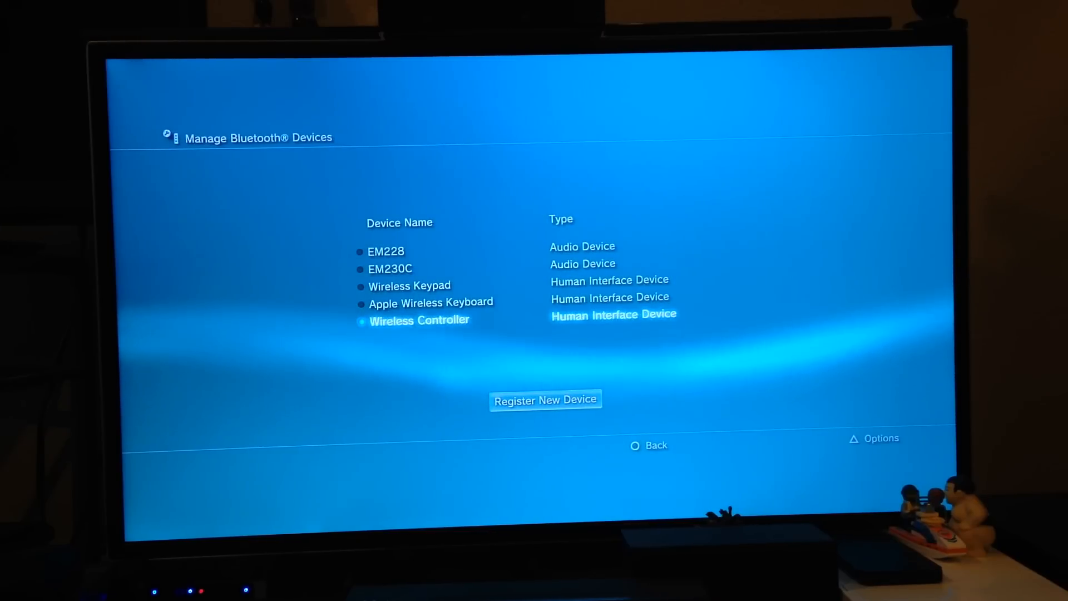
pyautogui.press('Escape')
# - Navigate across Game and Photo categories with the newly registered PS4 controller
pyautogui.press('Right')
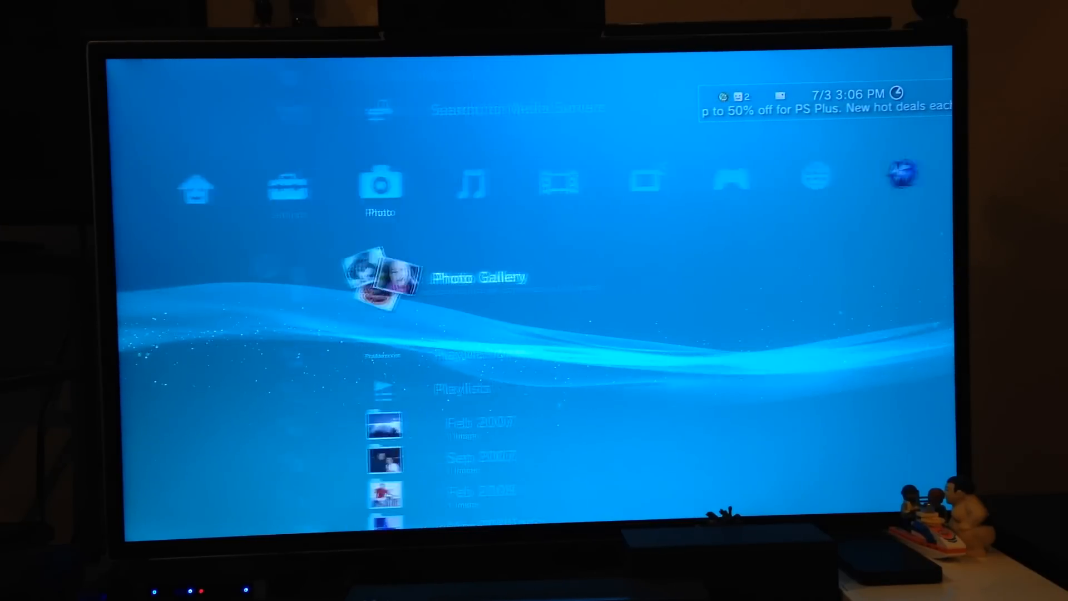
pyautogui.press('Right')
pyautogui.press('Right')
pyautogui.press('Right')
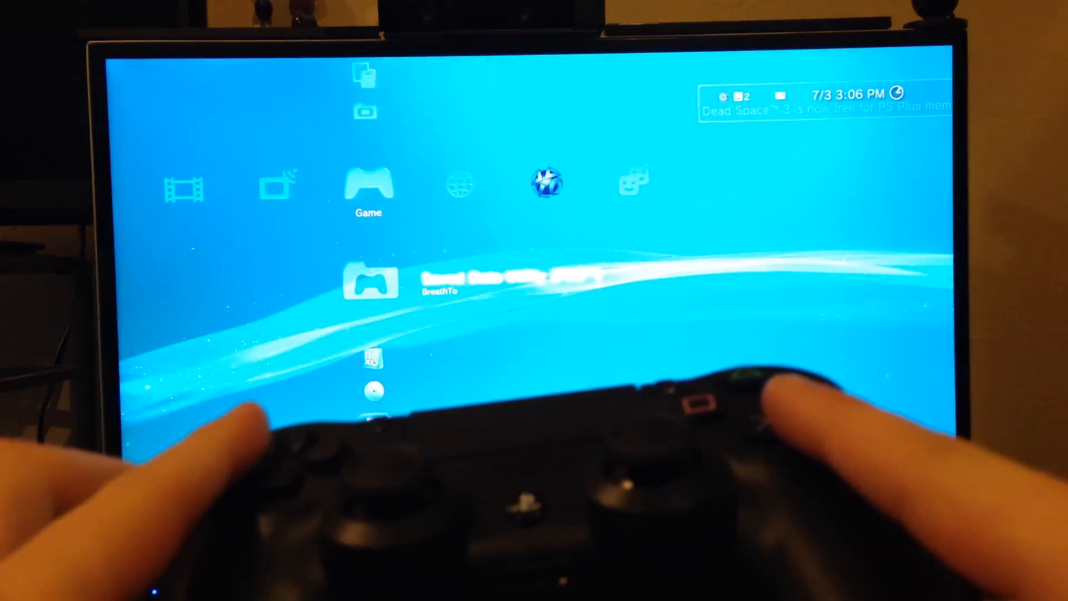
pyautogui.press('Left')
pyautogui.press('Left')
pyautogui.press('Left')
pyautogui.press('Right')
pyautogui.press('Right')
pyautogui.press('Right')
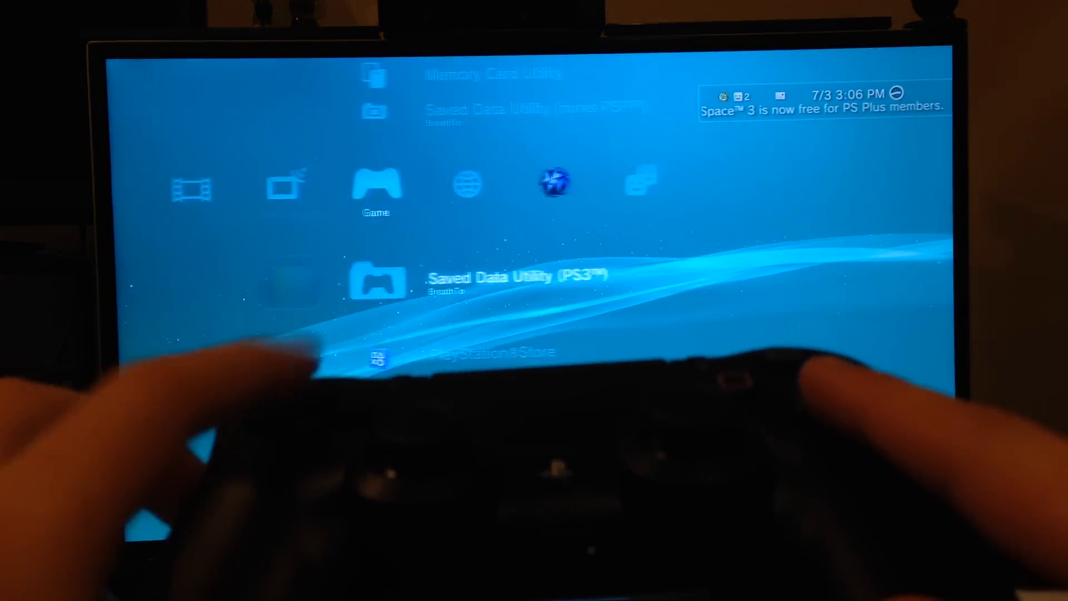
pyautogui.press('Left')
pyautogui.press('Left')
pyautogui.press('Left')
pyautogui.press('Left')
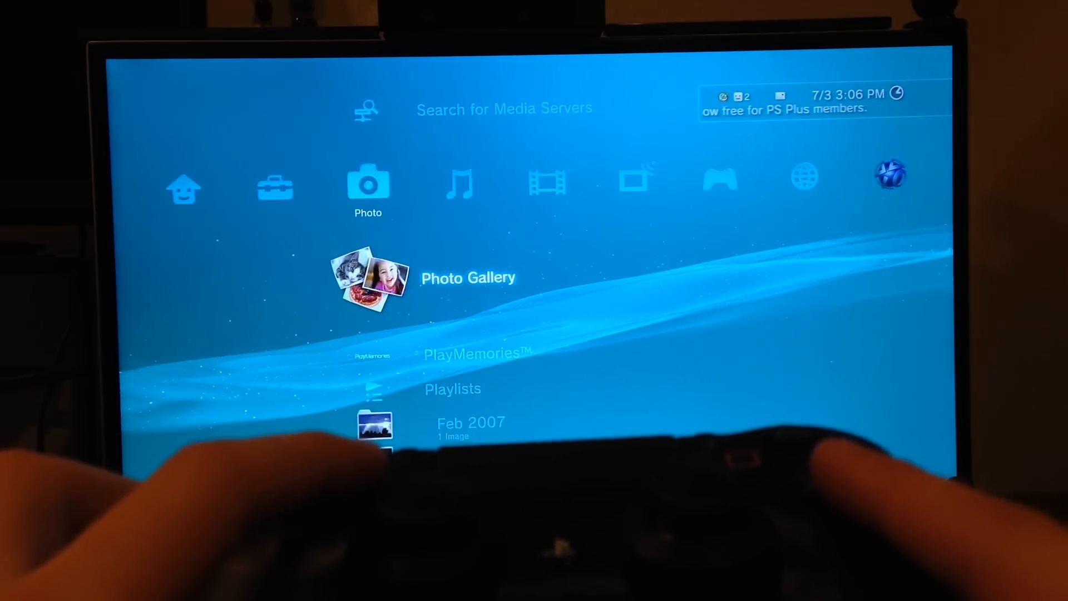
# - Switch back and forth between Photo, Music and Video categories to test the controller
pyautogui.press('Right')
pyautogui.press('Right')
pyautogui.press('Left')
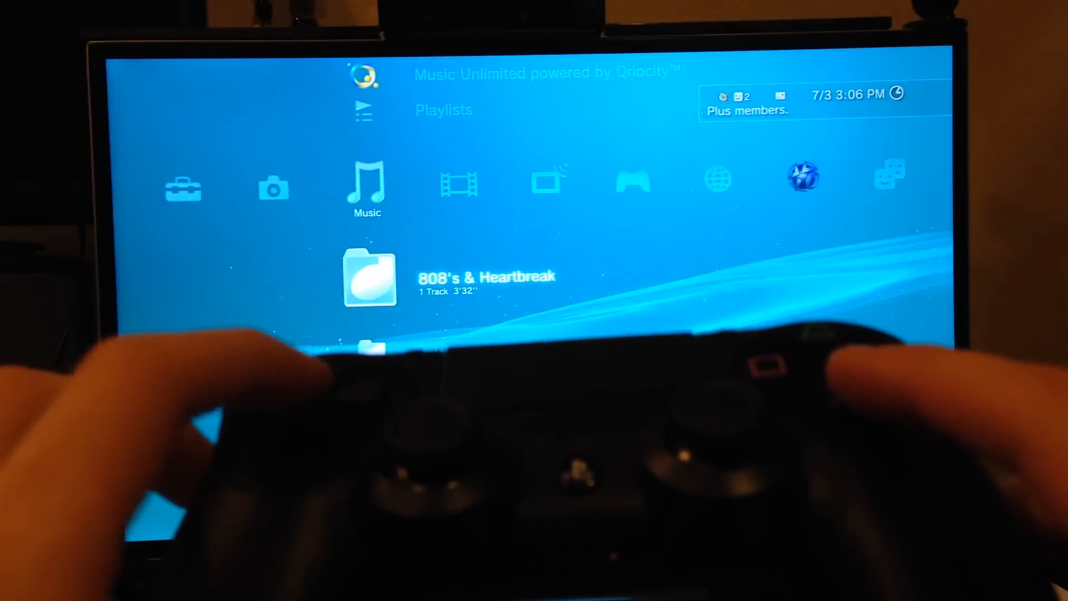
pyautogui.press('Left')
pyautogui.press('Right')
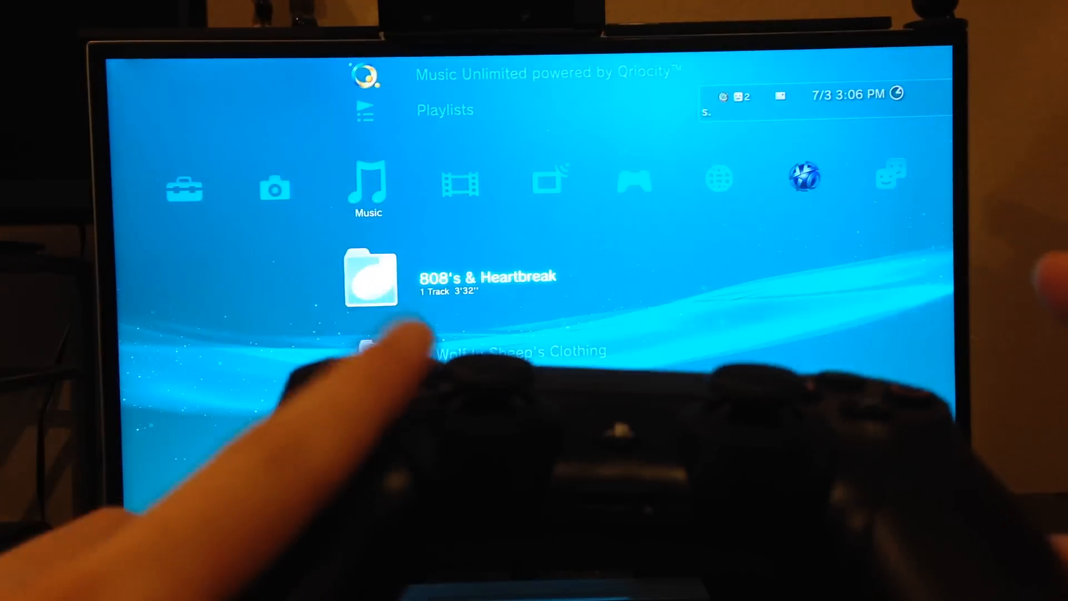
pyautogui.press('Left')
pyautogui.press('Right')
pyautogui.press('Left')
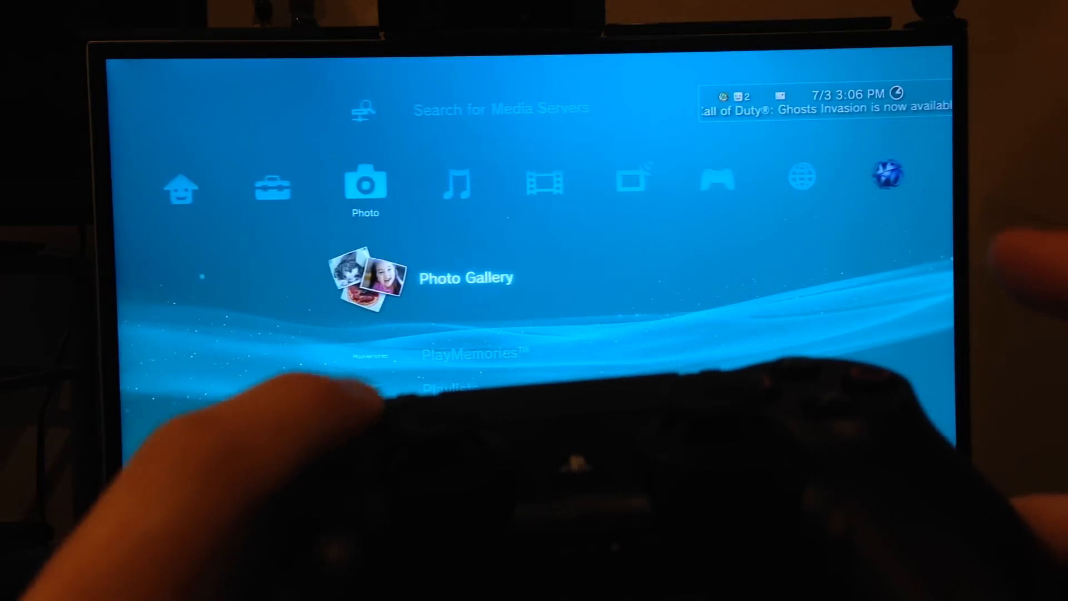
pyautogui.press('Right')
pyautogui.press('Right')
pyautogui.press('Right')
pyautogui.press('Left')
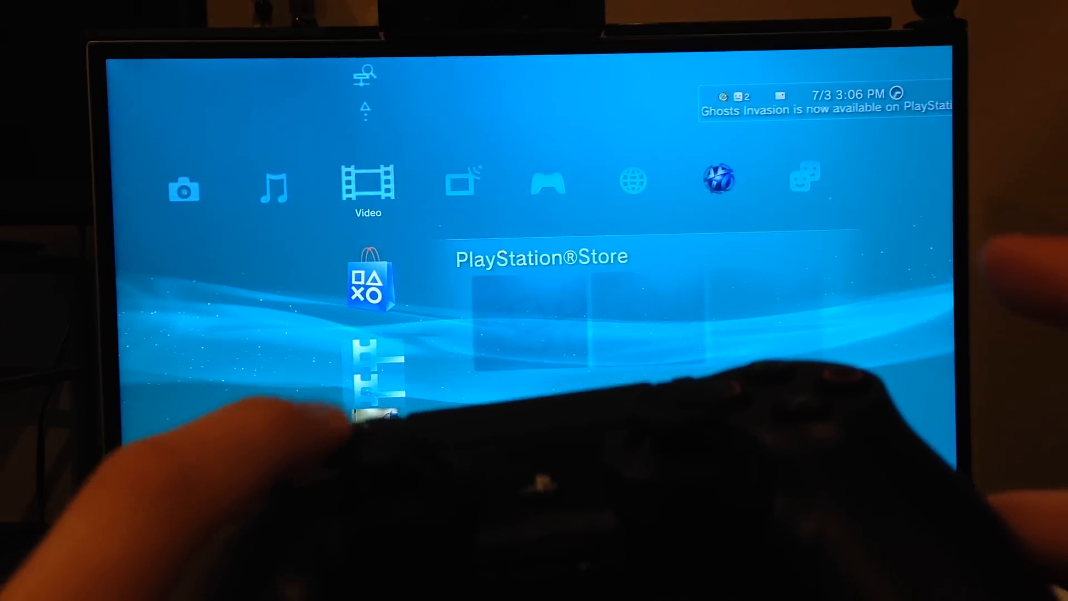
pyautogui.press('Left')
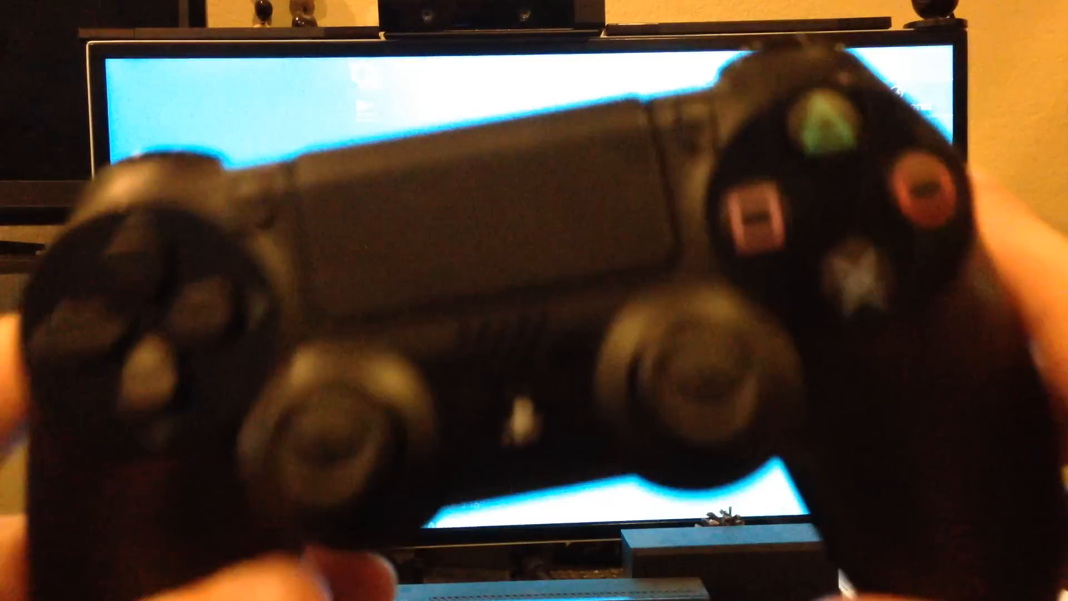